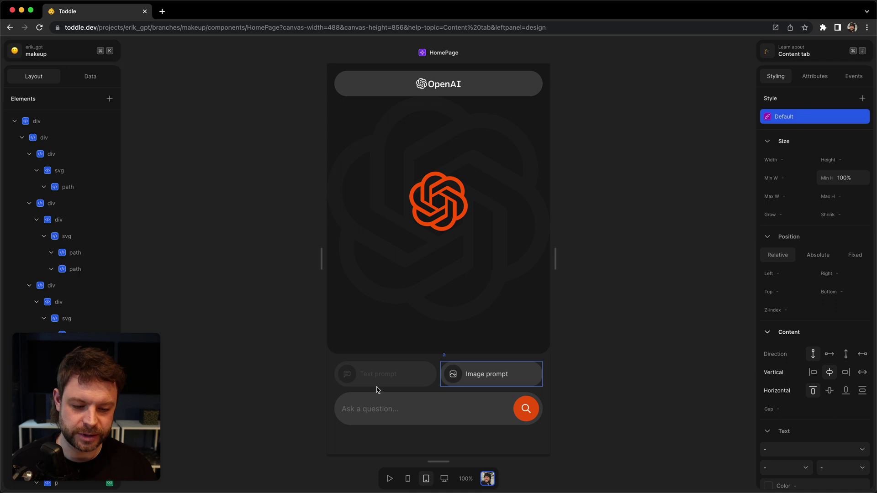
In test mode, ask the HomePage 'how tall can a giraffe get?', which returns a server error
left_click(389, 479)
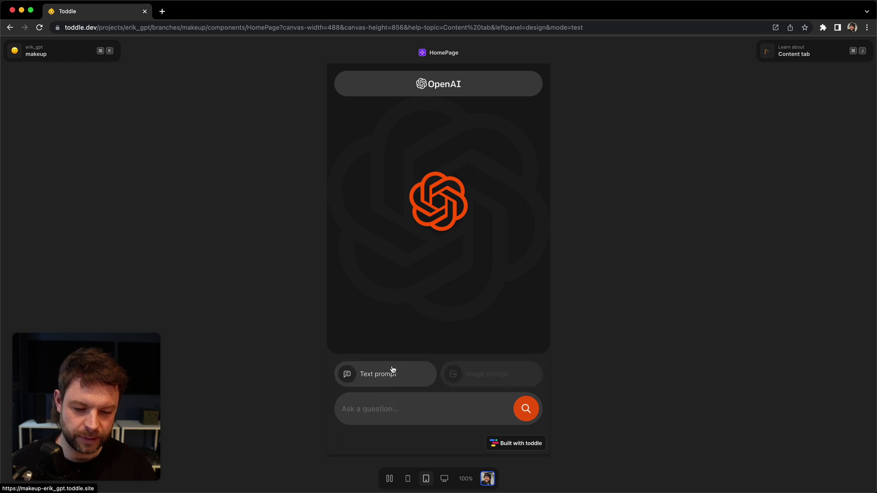
left_click(400, 410)
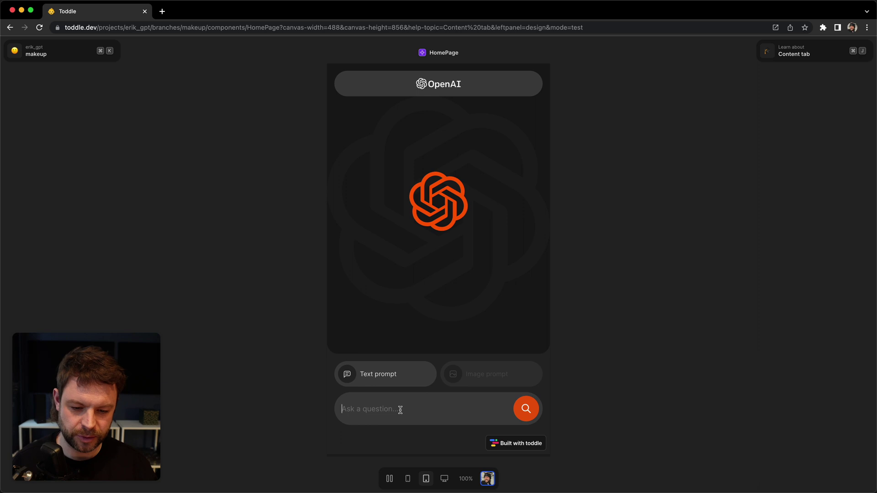
type("how ")
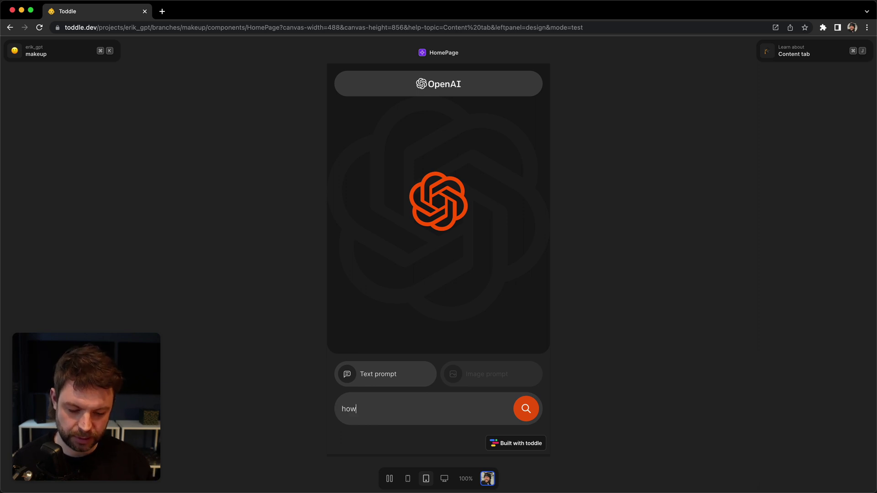
type("tall can a ")
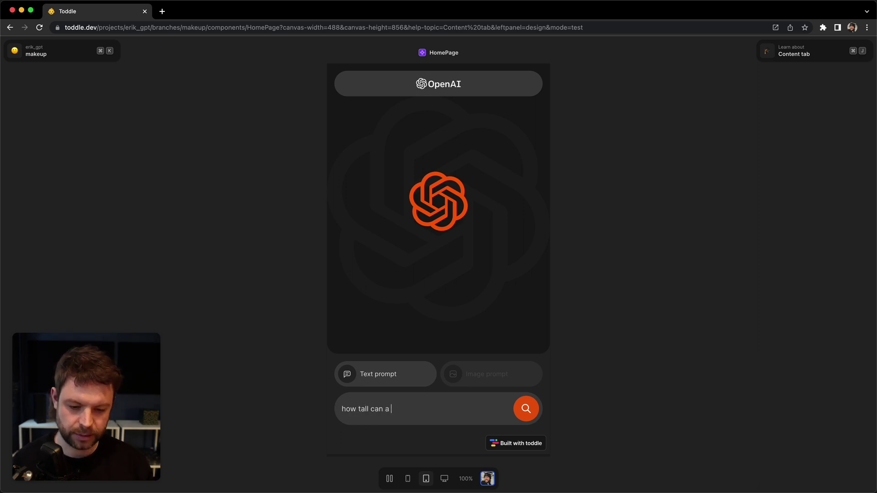
type("giraffe ")
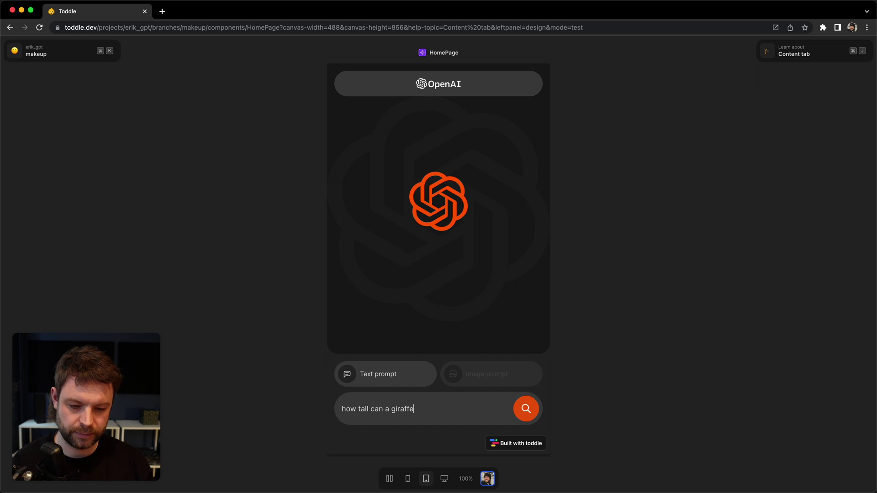
type("be?")
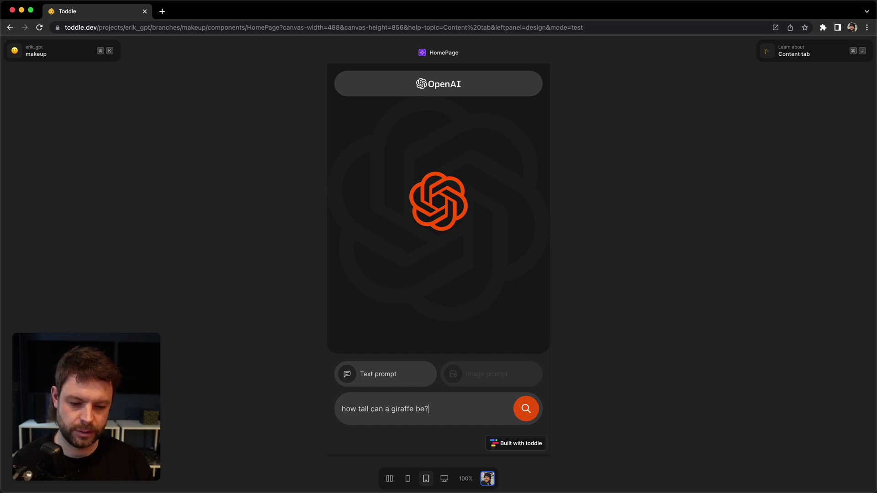
key("Left")
key("alt+shift+Left")
type("get")
key("Right")
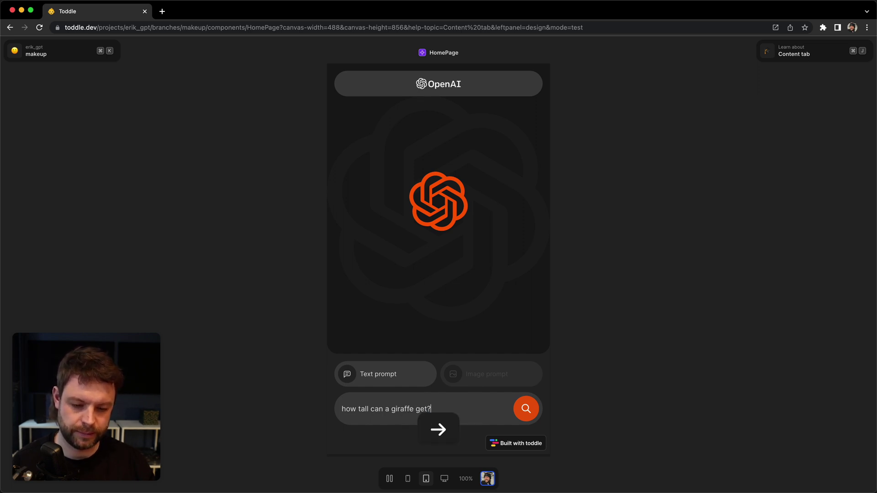
key("Return")
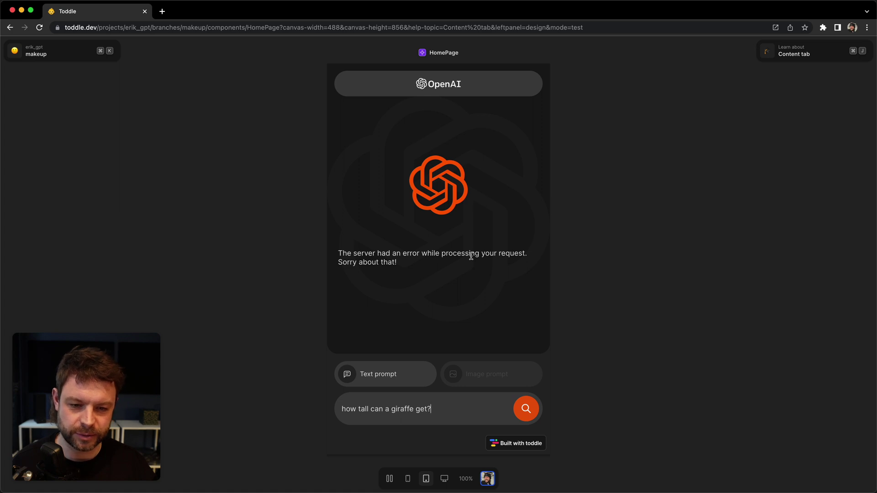
Leave test mode and open the project's Preview site in a new browser tab
left_click(390, 478)
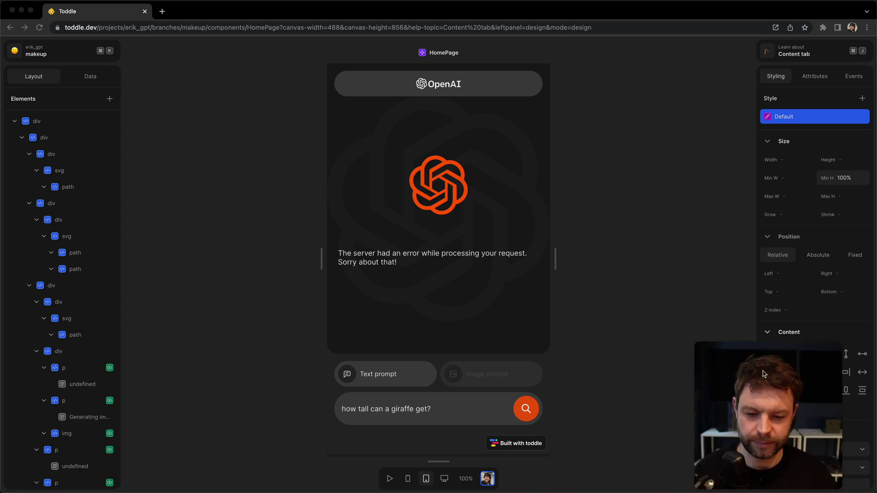
left_click(58, 54)
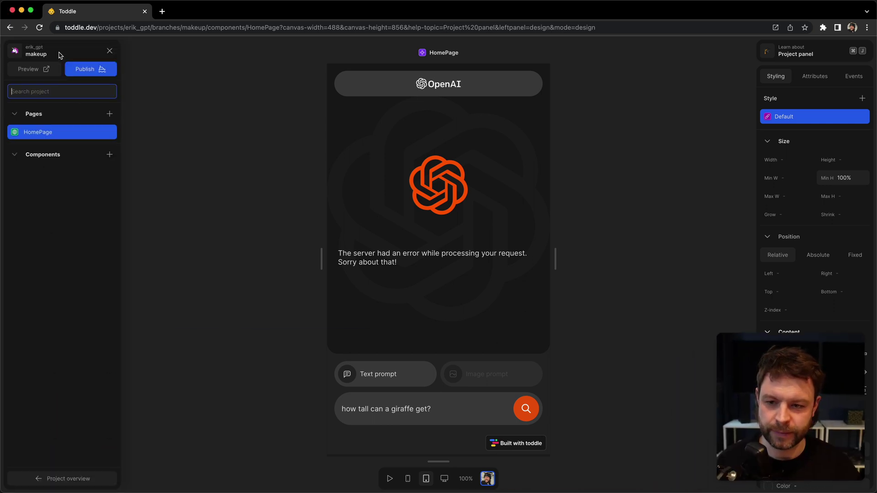
left_click(34, 71)
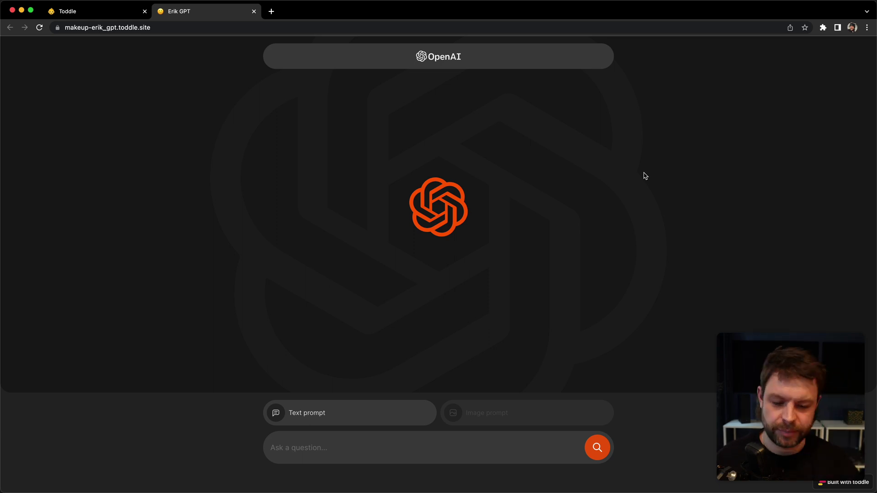
Ask the preview site 'how tall can a giraffe get?' and get the 18-feet answer
left_click(310, 446)
type("how tall ")
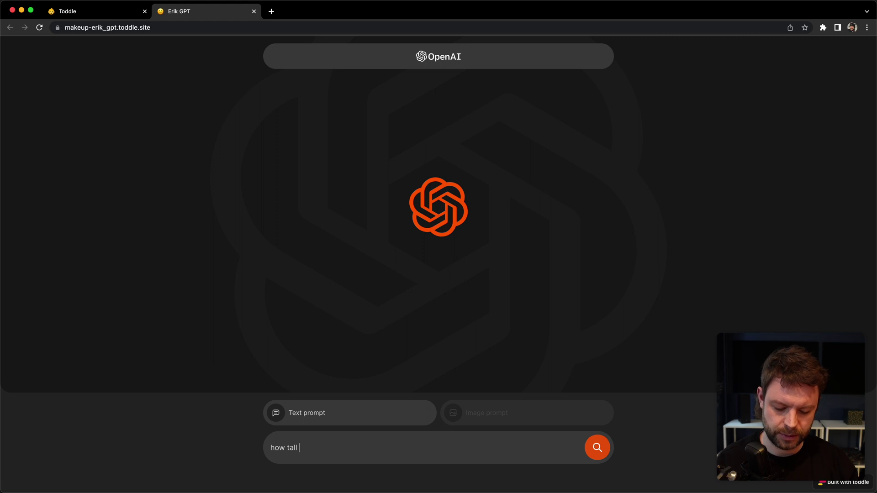
type("can a giraffe ")
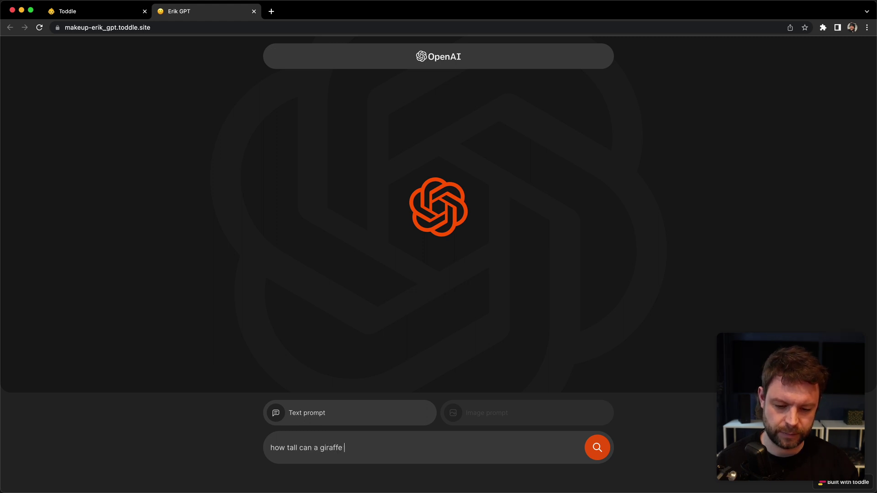
type("get?")
key("Return")
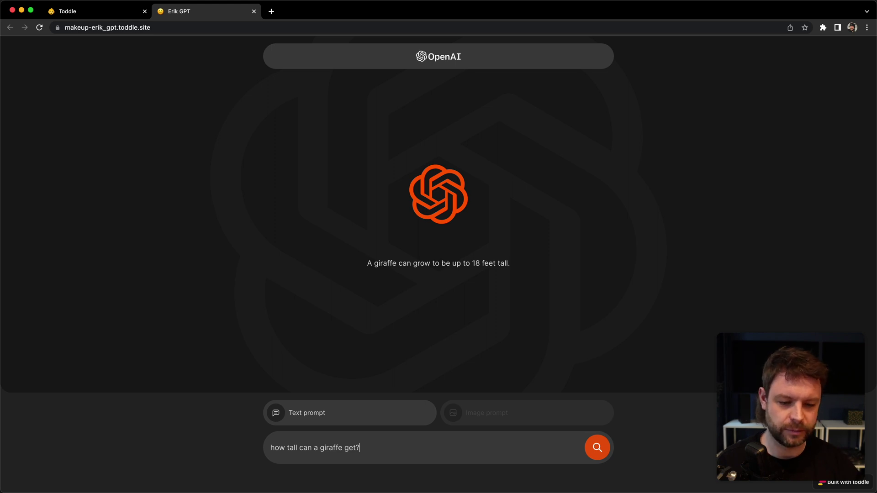
Generate an image from the Image prompt 'giraffe with a hat'
left_click(567, 410)
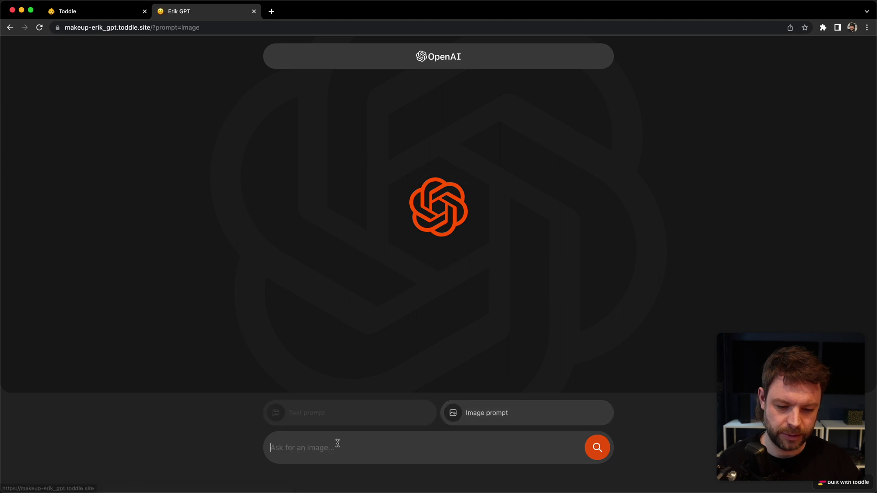
type("gi")
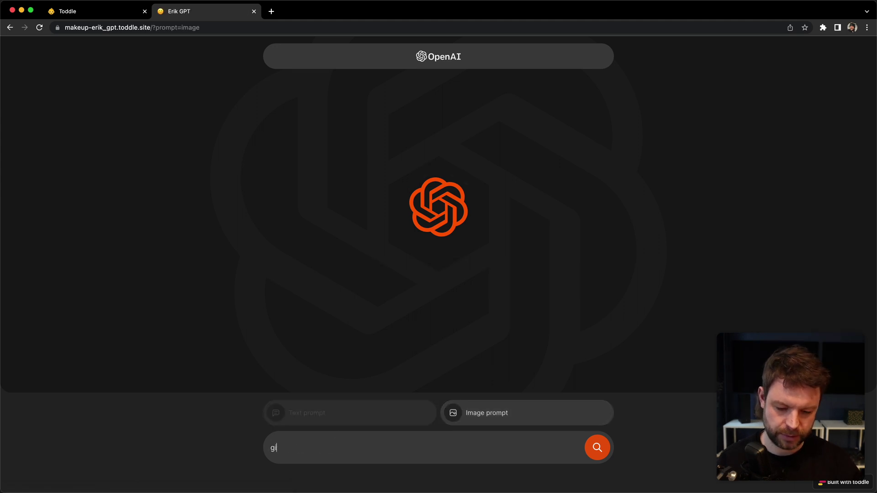
type("raffe with a ")
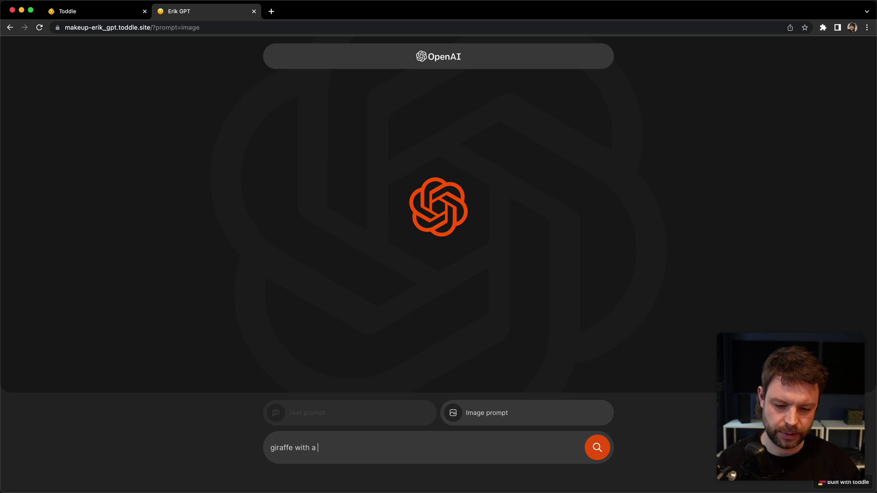
type("hat")
key("Return")
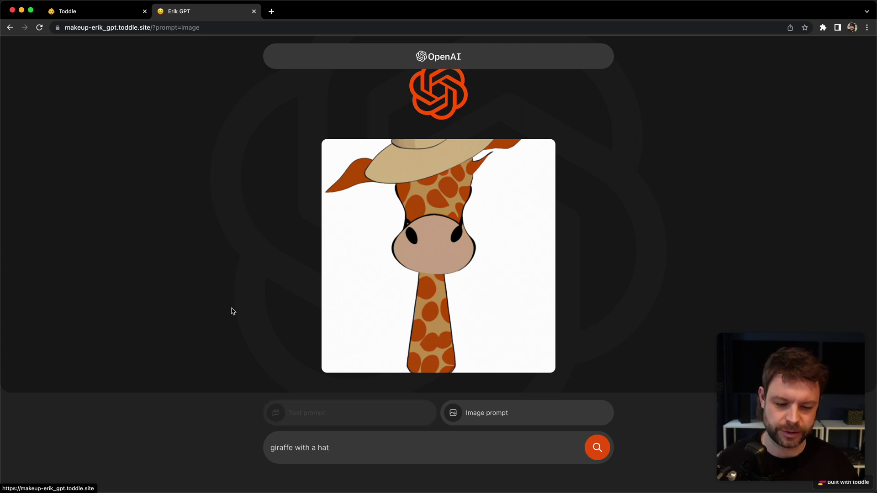
Back in the Toddle editor, view the HomePage's Data: prompt variables and GPT Image/Text APIs
left_click(119, 10)
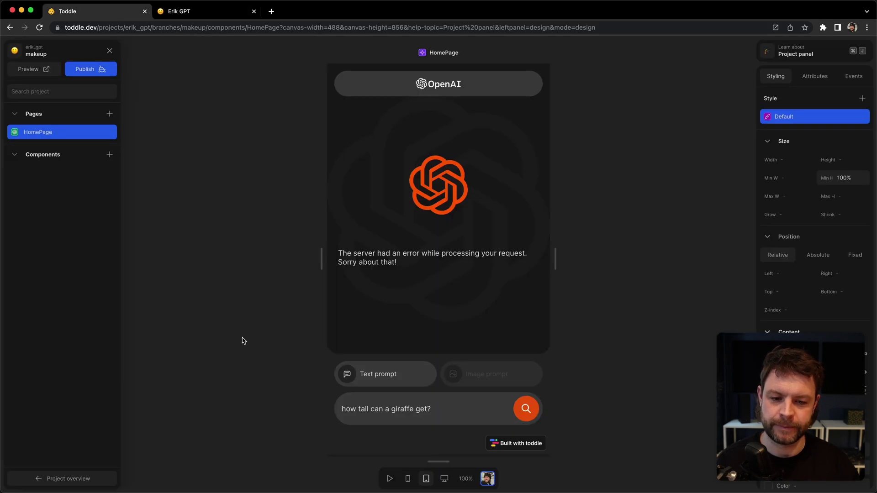
left_click(229, 220)
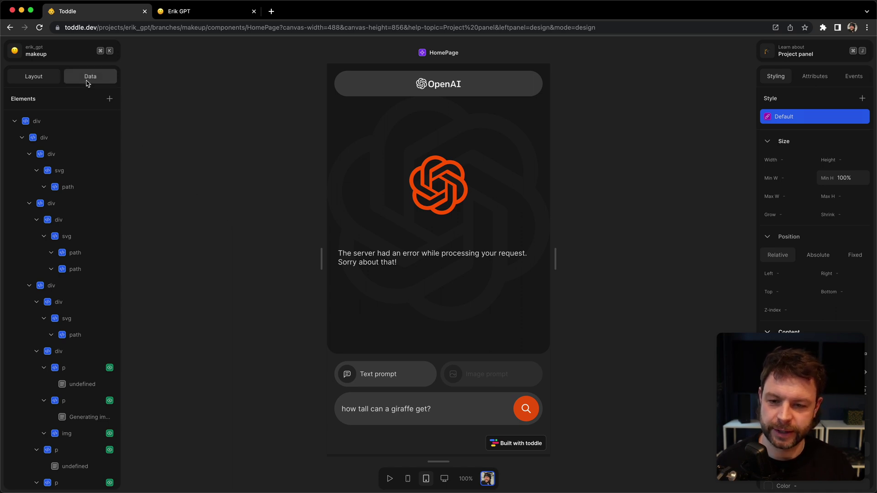
left_click(88, 81)
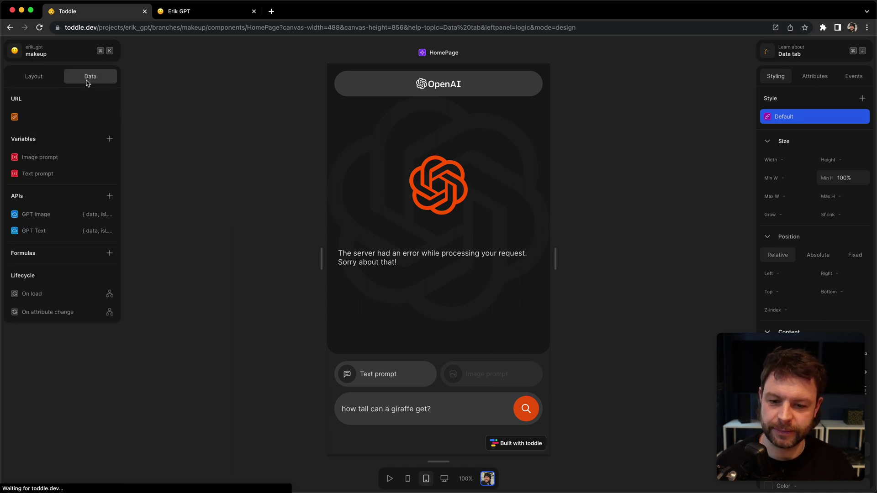
Review the GPT Image API's Authorization header without changes, then return to the Layout tree
left_click(68, 214)
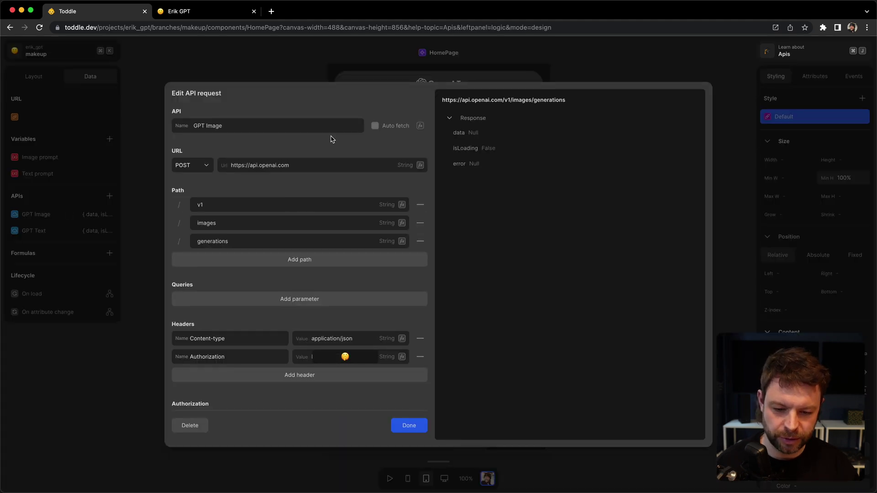
scroll(330, 219, "down", 3)
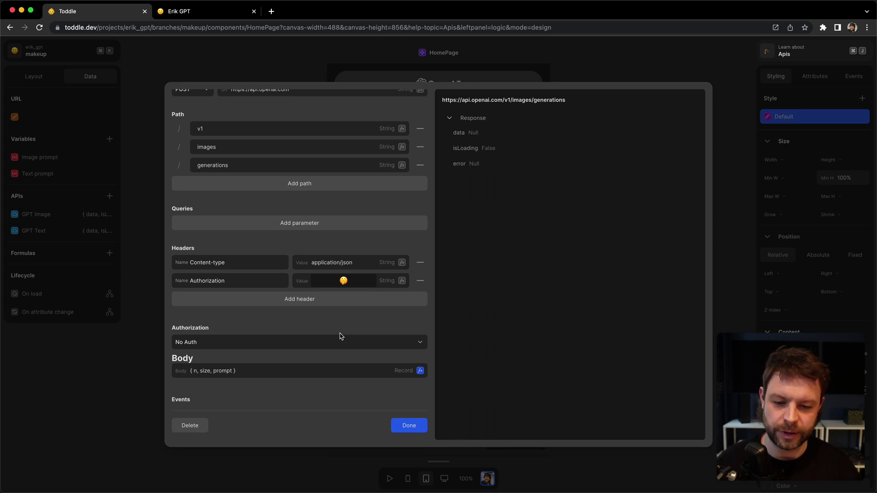
left_click(153, 191)
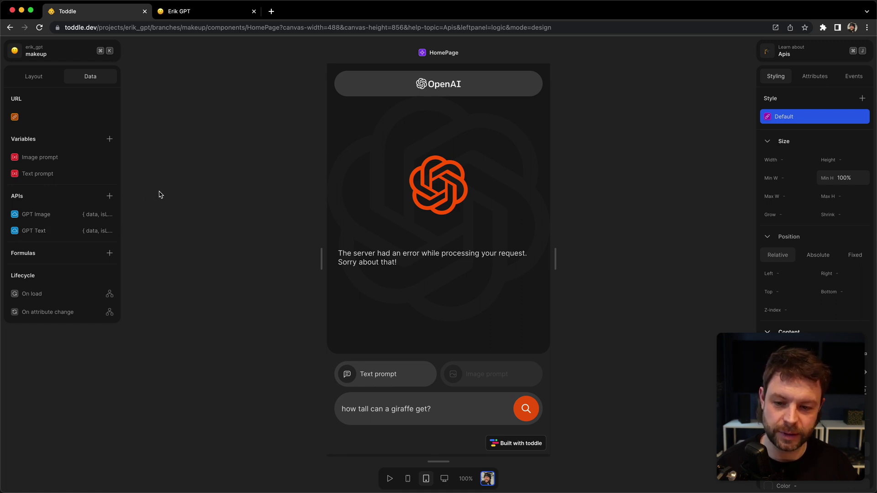
left_click(30, 77)
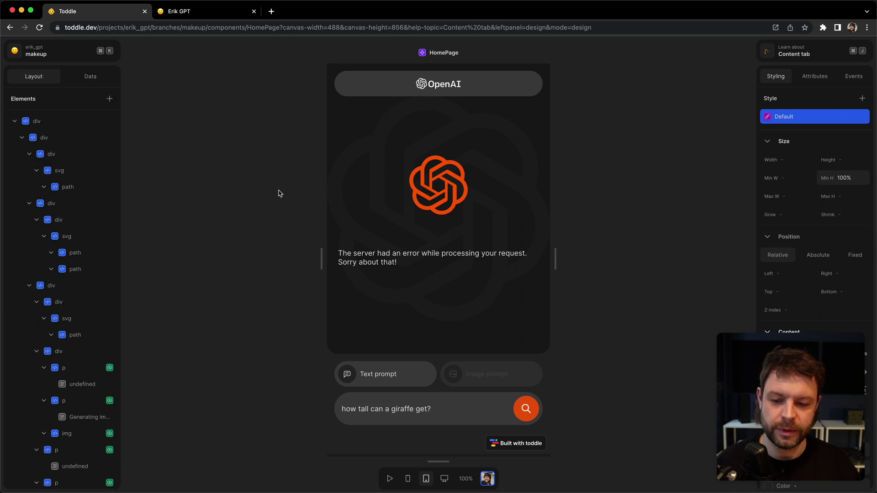